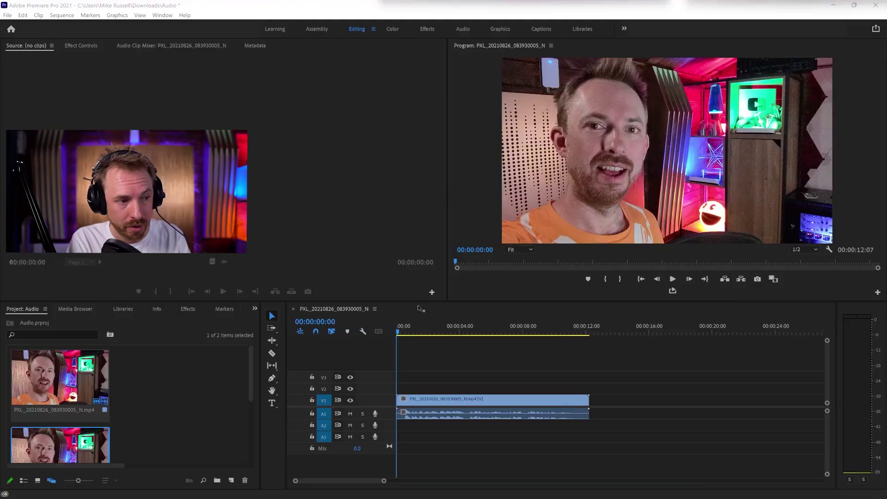
Play the original clip to hear the background noise, then return to its start
{"action": "left_click", "coordinate": [398, 336]}
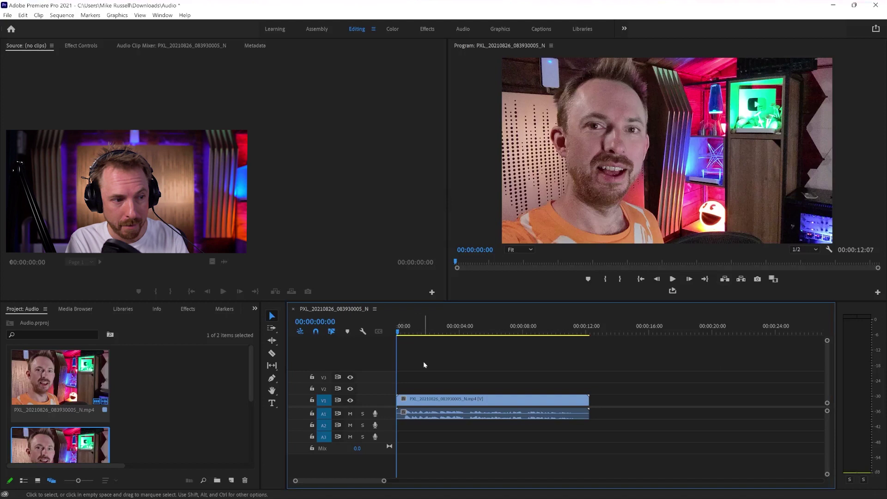
{"action": "key", "text": "space"}
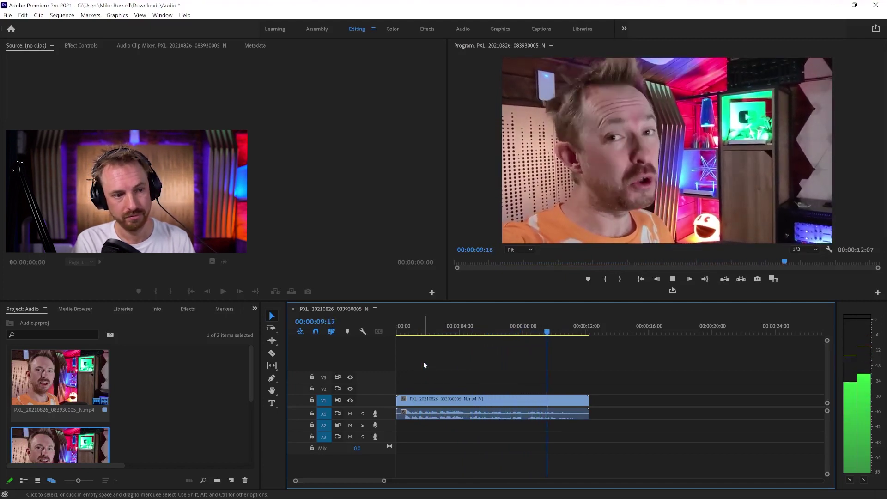
{"action": "key", "text": "space"}
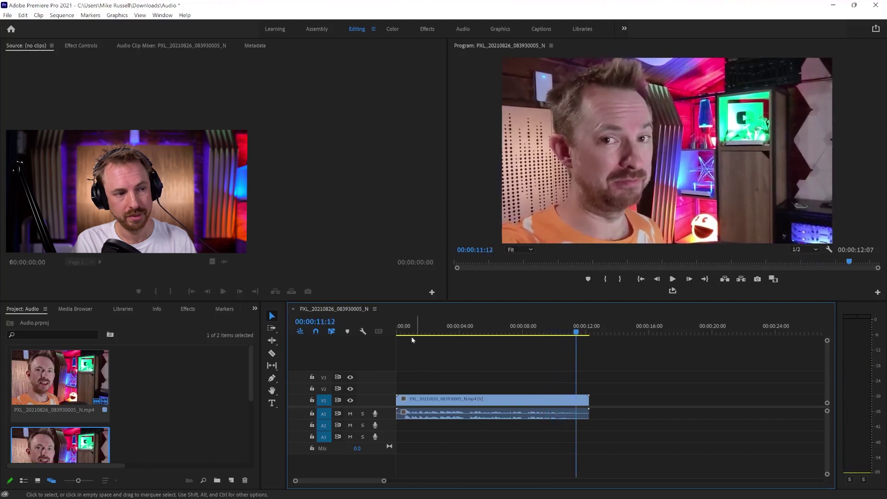
{"action": "key", "text": "Home"}
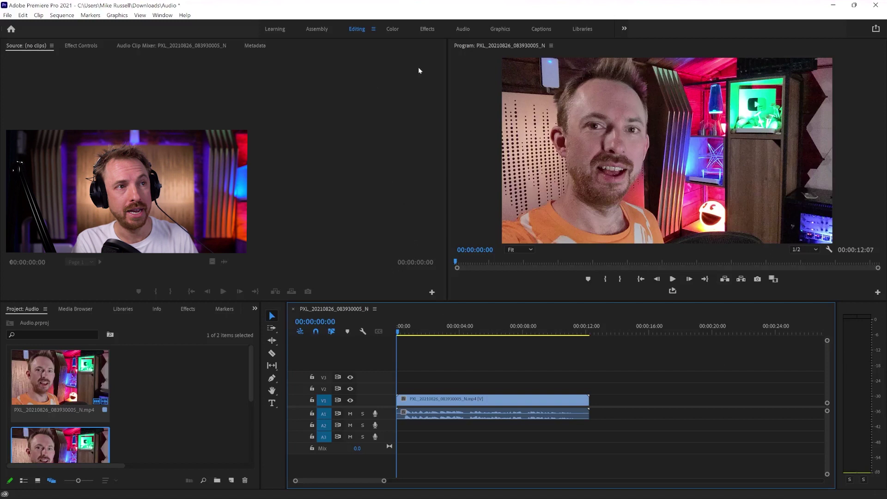
Filter the Effects list by 'no' and scroll through the Noise Reduction presets and DeNoise effects
{"action": "left_click", "coordinate": [193, 309]}
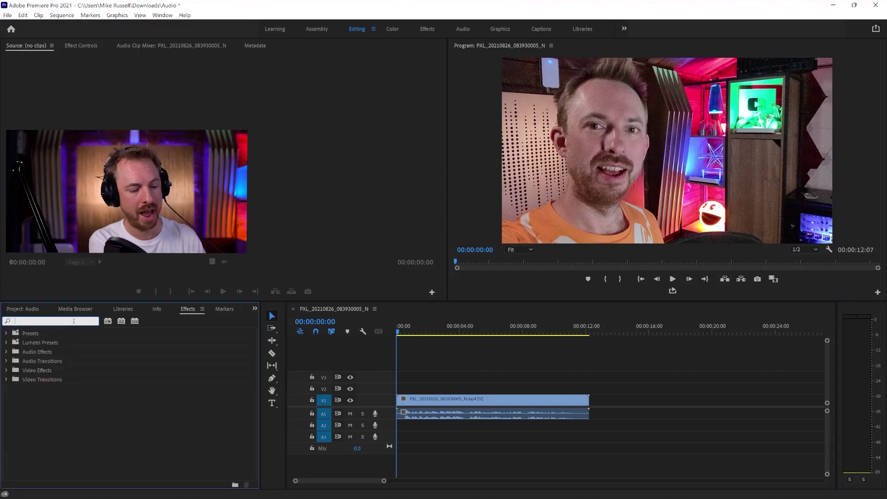
{"action": "type", "text": "noise"}
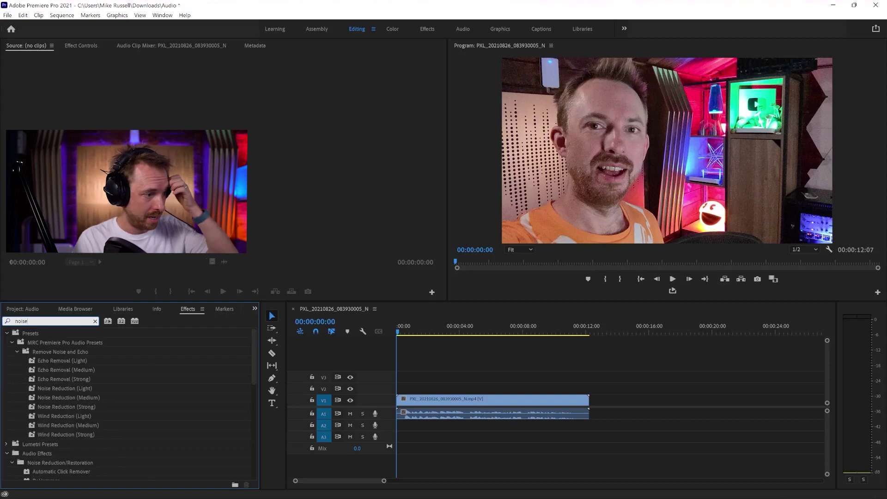
{"action": "scroll", "coordinate": [68, 394], "scroll_direction": "down", "scroll_amount": 4}
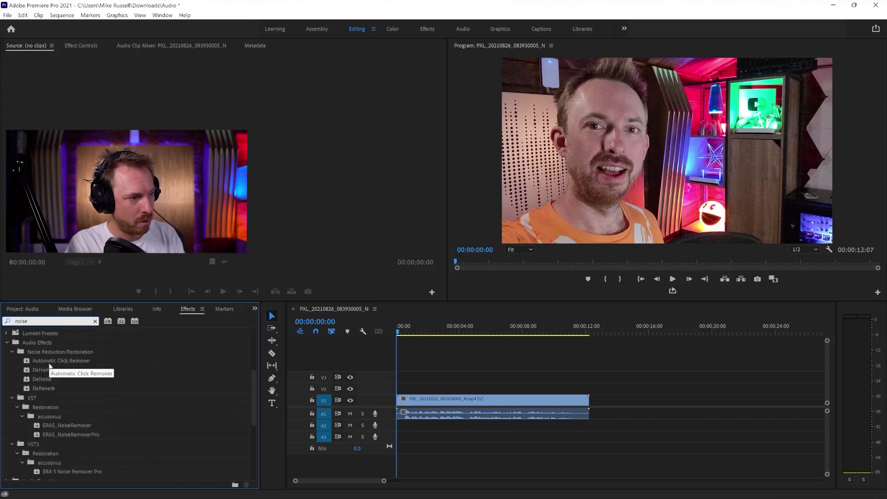
{"action": "scroll", "coordinate": [63, 423], "scroll_direction": "down", "scroll_amount": 4}
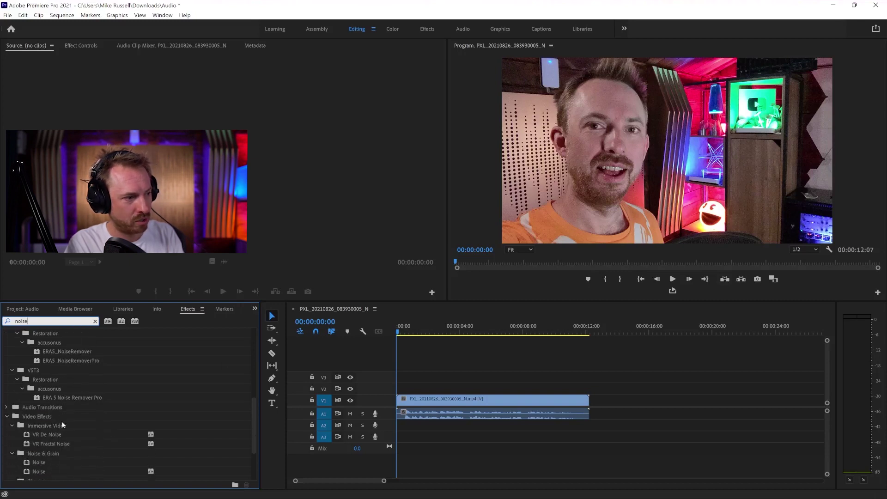
{"action": "scroll", "coordinate": [62, 421], "scroll_direction": "down", "scroll_amount": 2}
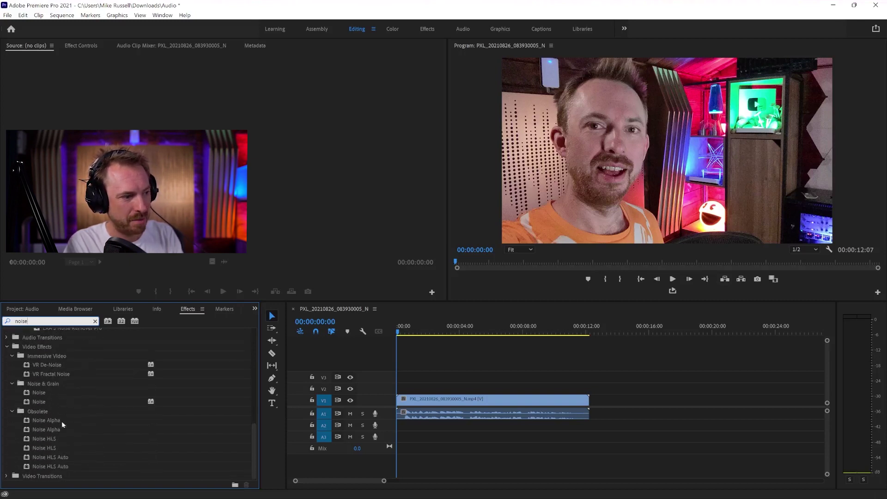
{"action": "scroll", "coordinate": [61, 420], "scroll_direction": "up", "scroll_amount": 10}
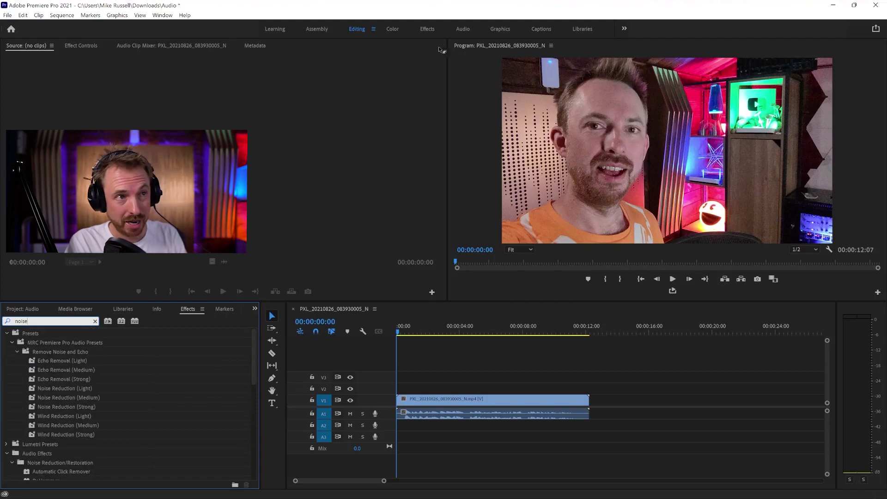
Switch to the Audio workspace, tag the clip as Dialogue, and expand Repair to enable Reduce Noise
{"action": "left_click", "coordinate": [460, 33]}
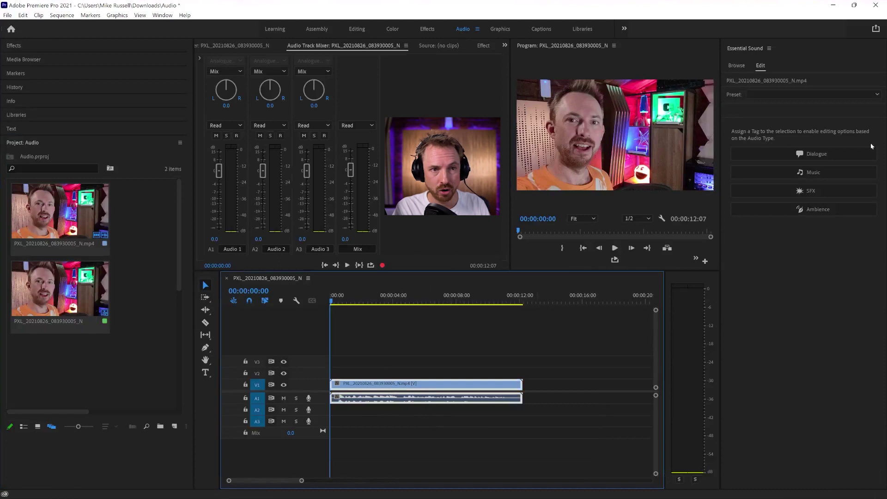
{"action": "left_click", "coordinate": [820, 155]}
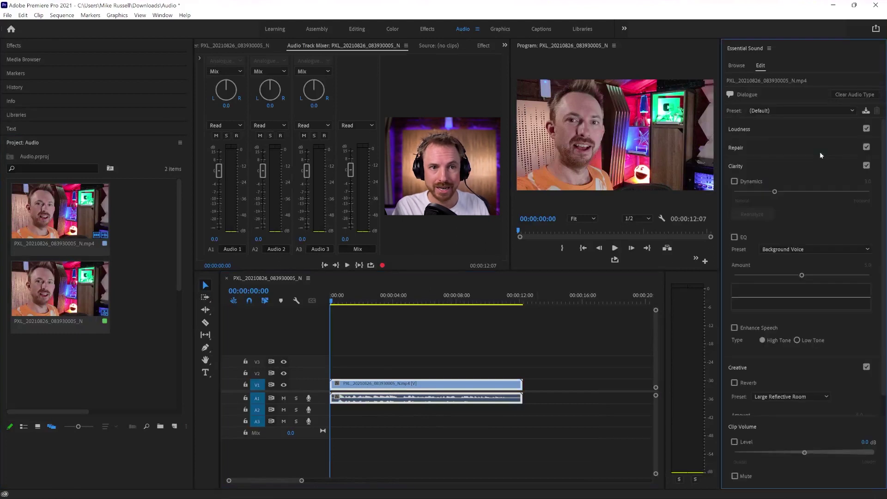
{"action": "left_click", "coordinate": [745, 147]}
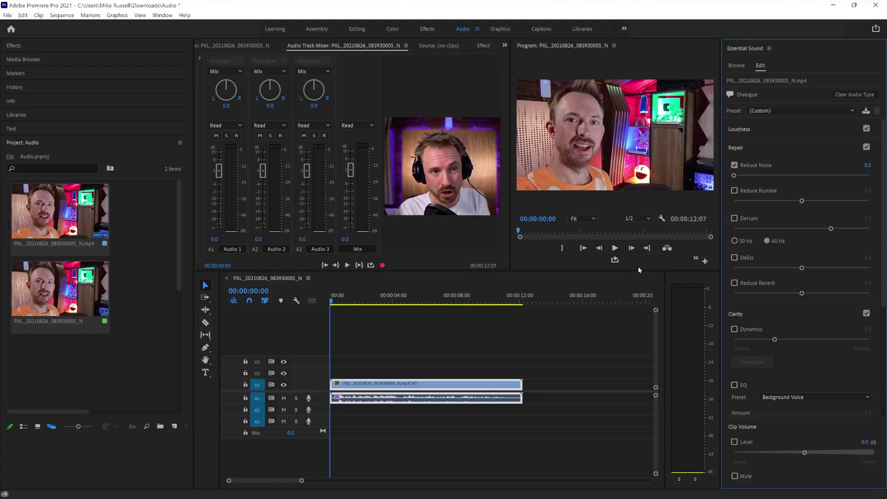
Play the clip while raising Reduce Noise to about 5, then dropping it back to 0
{"action": "key", "text": "space"}
{"action": "left_click_drag", "start_coordinate": [742, 177], "coordinate": [801, 176]}
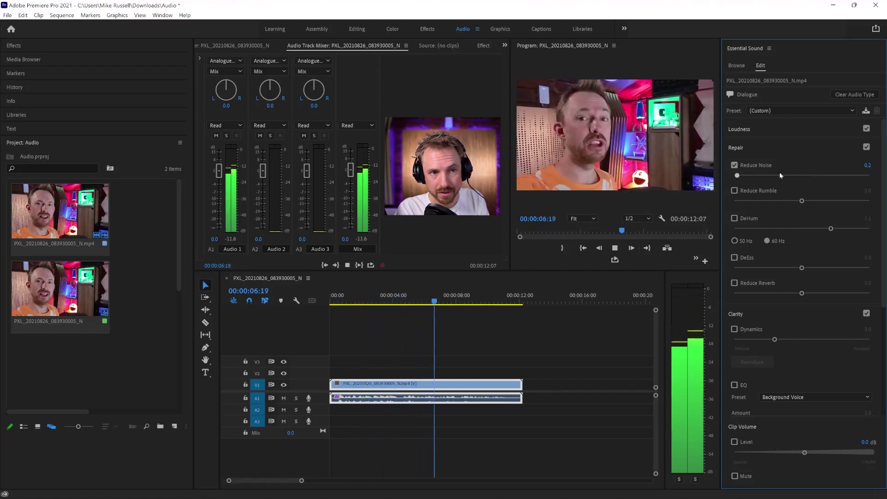
{"action": "left_click_drag", "start_coordinate": [801, 176], "coordinate": [734, 176]}
{"action": "key", "text": "space"}
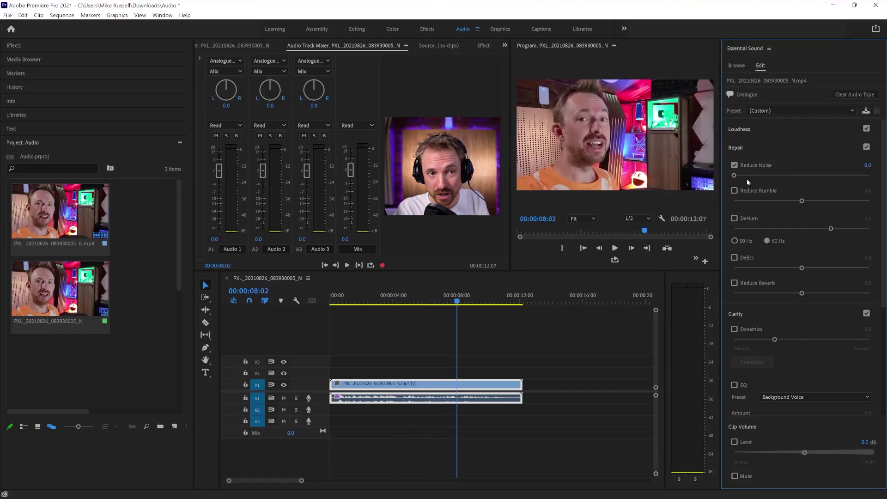
Replay from the start with Reduce Noise raised to about 4.4, then restart playback
{"action": "key", "text": "space"}
{"action": "key", "text": "Home"}
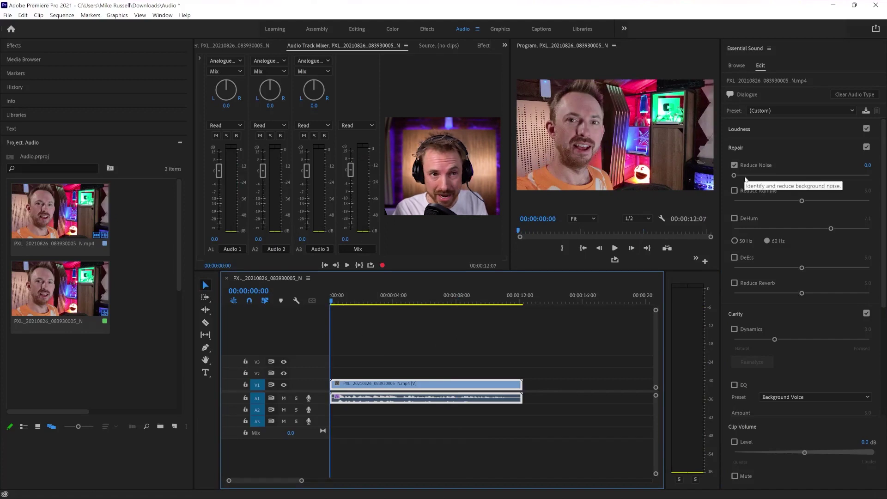
{"action": "key", "text": "space"}
{"action": "left_click_drag", "start_coordinate": [734, 175], "coordinate": [801, 174]}
{"action": "key", "text": "space"}
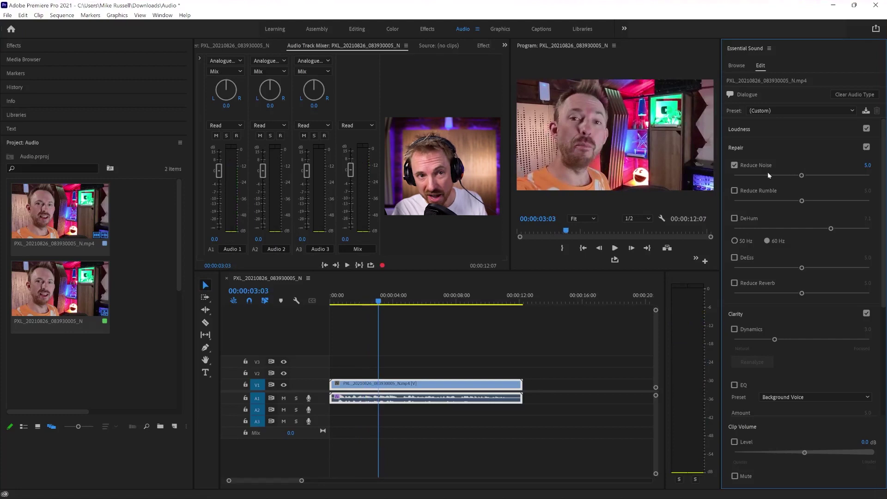
{"action": "left_click_drag", "start_coordinate": [356, 308], "coordinate": [290, 306]}
{"action": "key", "text": "space"}
{"action": "key", "text": "space"}
Lower Reduce Noise to 0 and audition the unprocessed dialogue from the start
{"action": "left_click", "coordinate": [752, 176]}
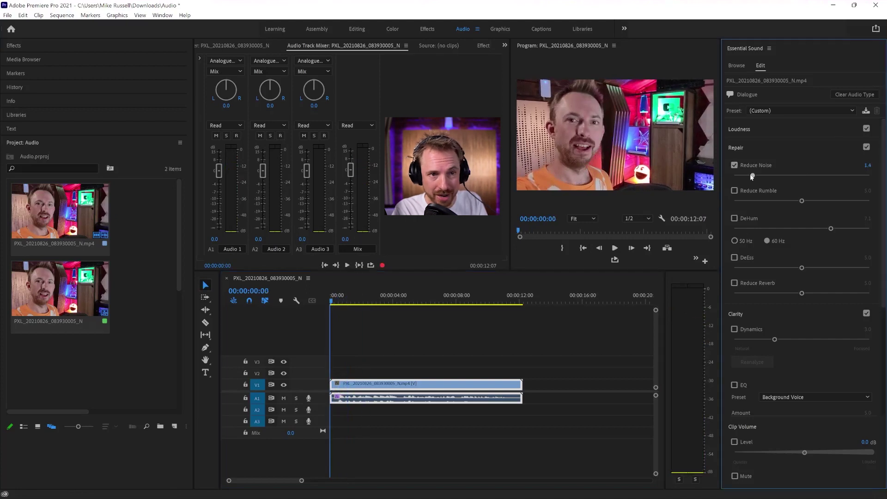
{"action": "key", "text": "space"}
{"action": "key", "text": "space"}
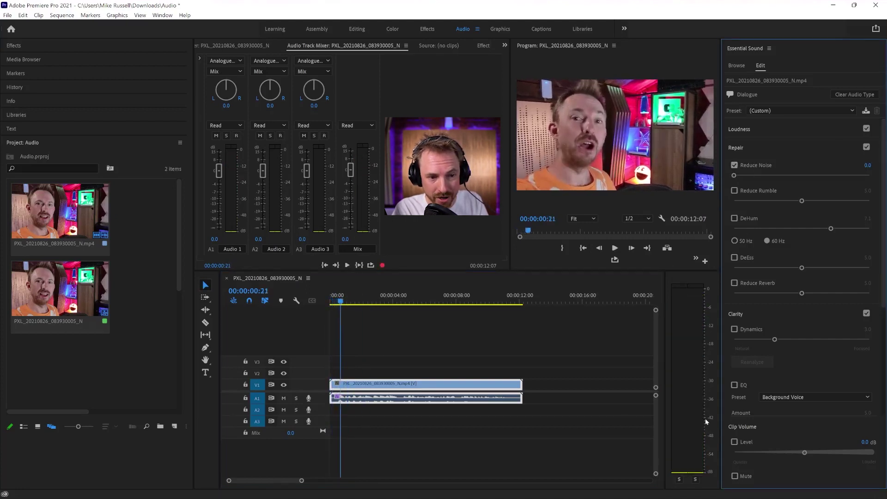
{"action": "left_click_drag", "start_coordinate": [375, 303], "coordinate": [323, 303]}
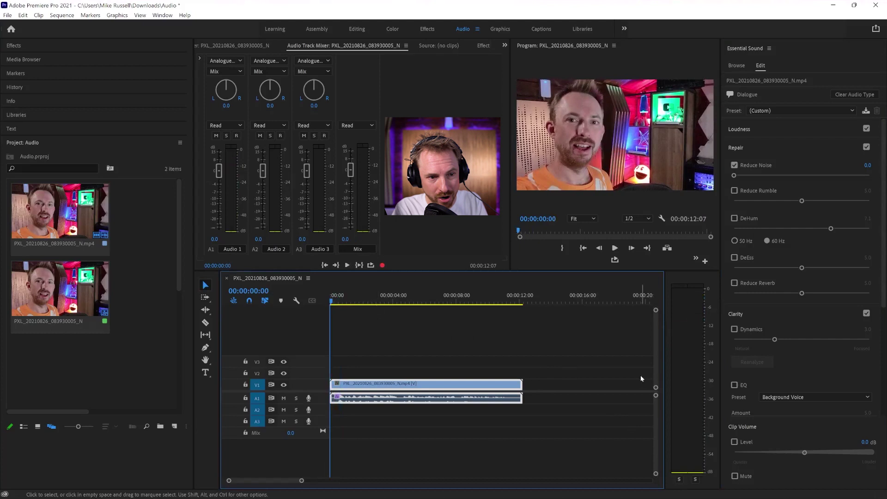
{"action": "key", "text": "space"}
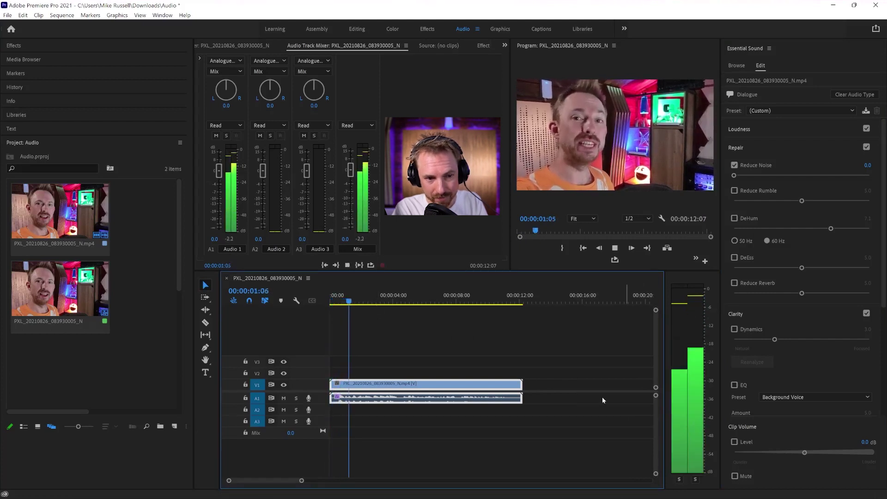
{"action": "key", "text": "space"}
{"action": "key", "text": "space"}
{"action": "key", "text": "space"}
{"action": "key", "text": "Home"}
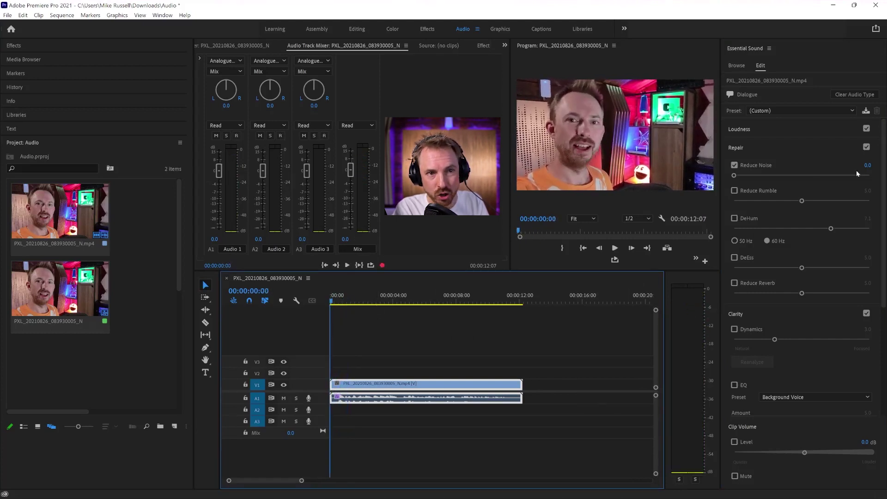
Set Reduce Noise to 5.0 and play the cleaned dialogue from the clip start
{"action": "left_click", "coordinate": [788, 180]}
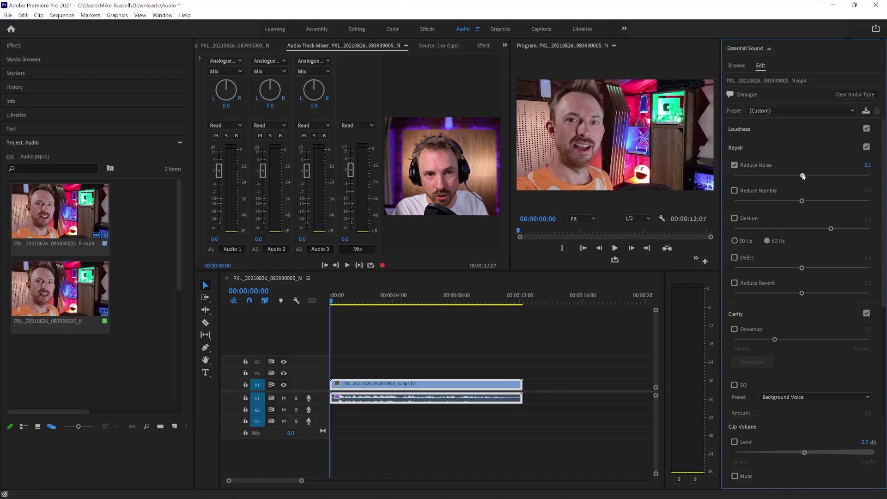
{"action": "key", "text": "space"}
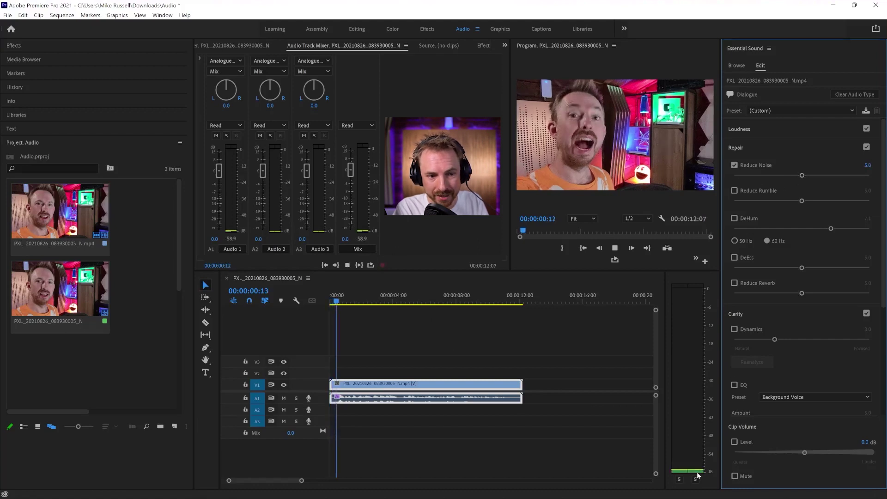
{"action": "key", "text": "space"}
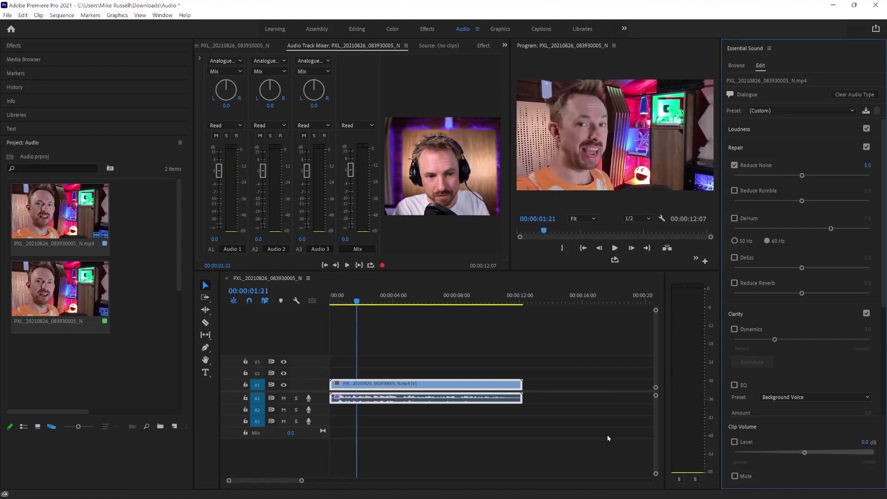
{"action": "left_click", "coordinate": [348, 298]}
{"action": "key", "text": "Home"}
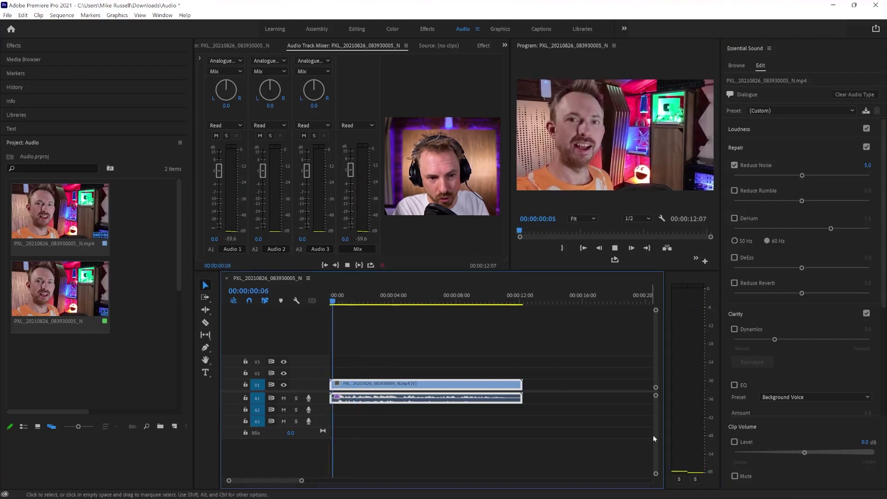
{"action": "key", "text": "space"}
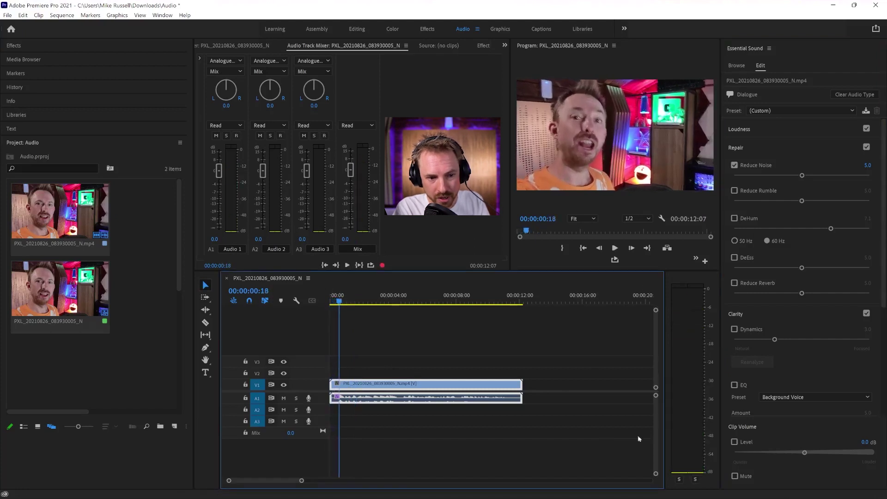
{"action": "left_click", "coordinate": [331, 301]}
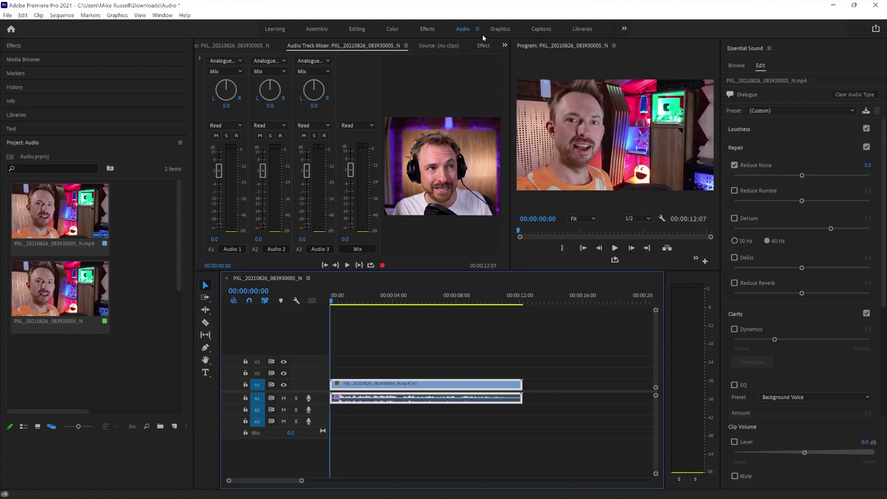